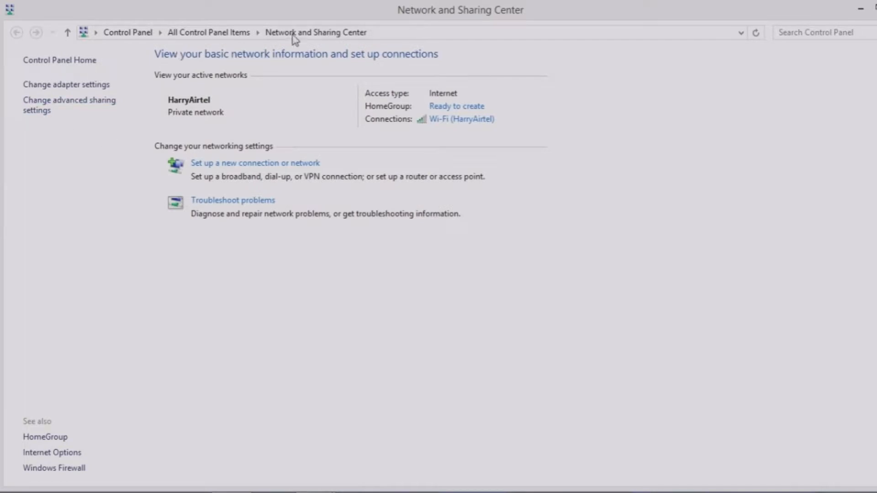
From Control Panel home, reach the advanced sharing settings via Network and Sharing Center.
{"action": "left_click", "coordinate": [127, 34]}
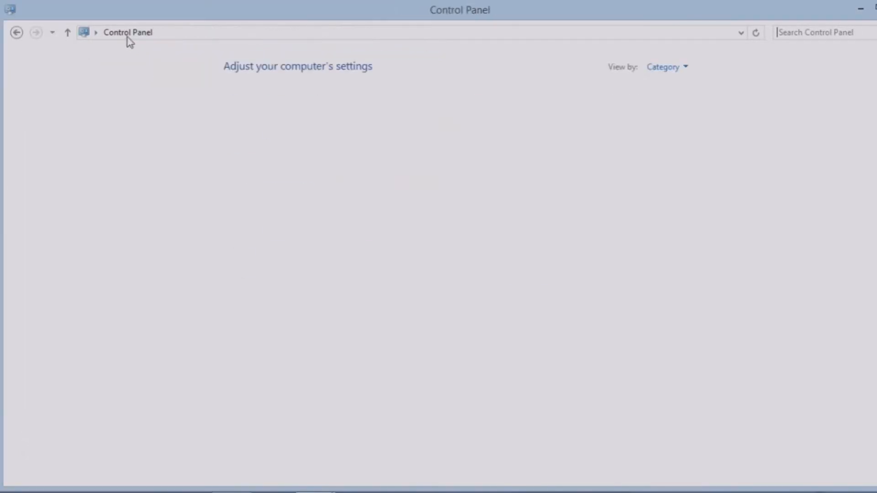
{"action": "left_click", "coordinate": [338, 160]}
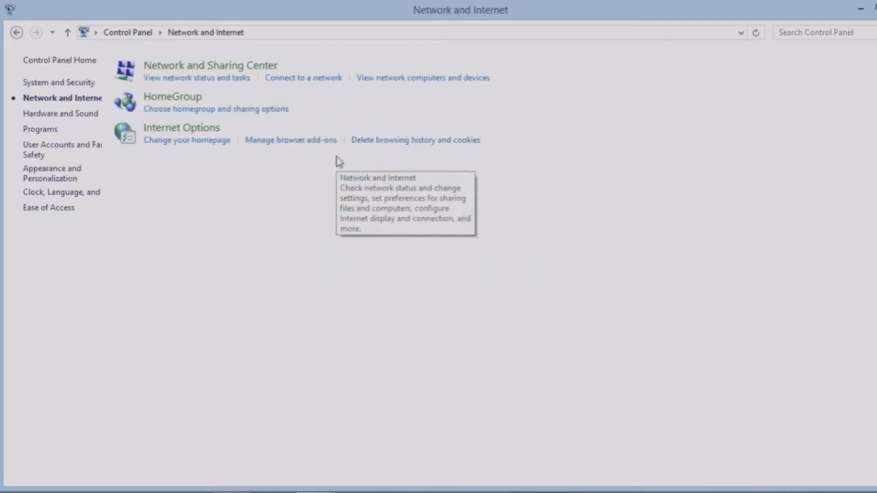
{"action": "left_click", "coordinate": [237, 69]}
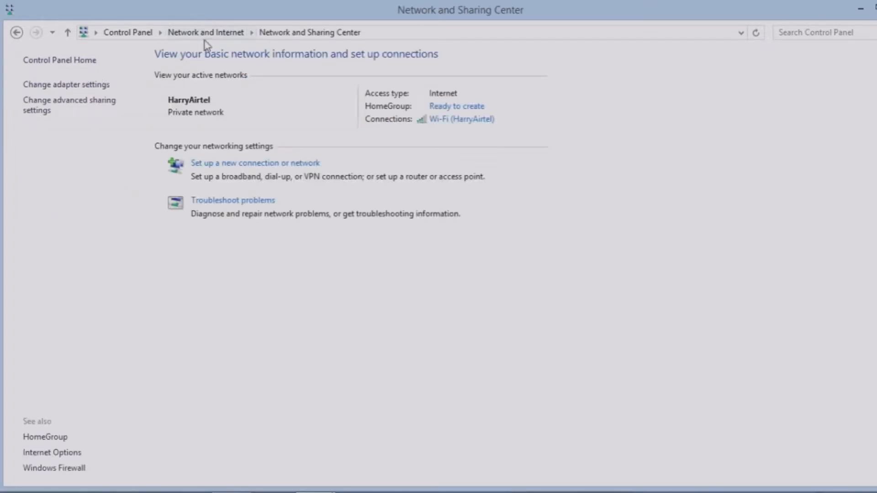
{"action": "left_click", "coordinate": [83, 111]}
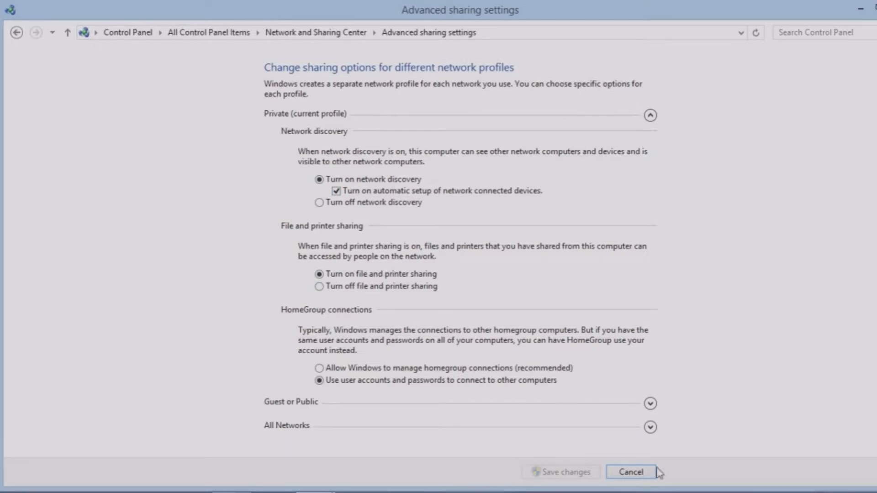
Expand the All Networks sharing options, then cancel out without saving changes.
{"action": "left_click", "coordinate": [650, 428]}
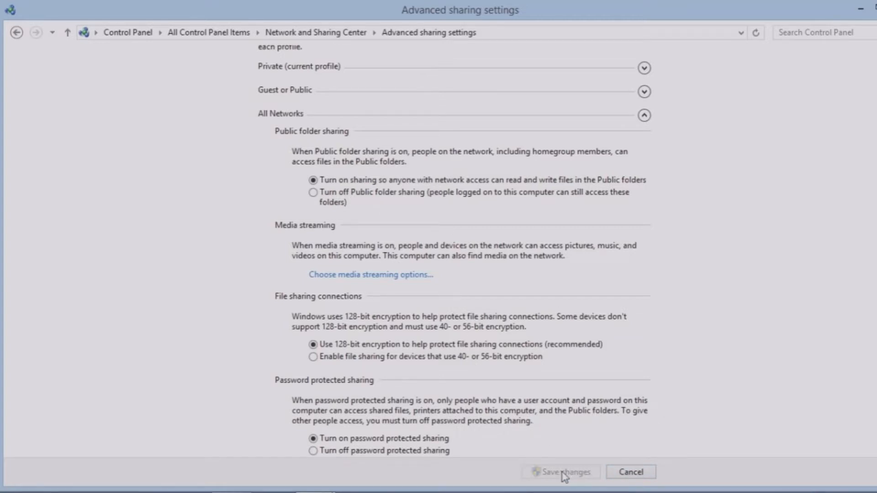
{"action": "left_click", "coordinate": [643, 475]}
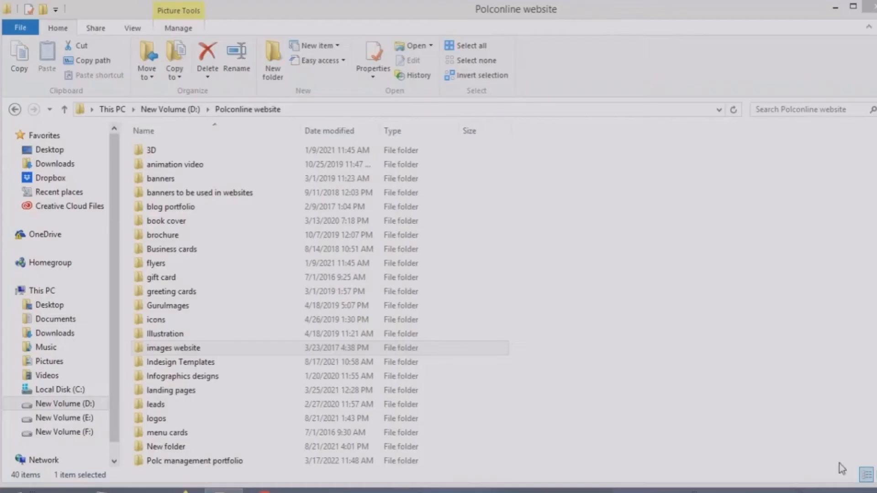
Bring up the Advanced Sharing dialog from New Volume (D:) Properties' Sharing tab.
{"action": "right_click", "coordinate": [76, 405]}
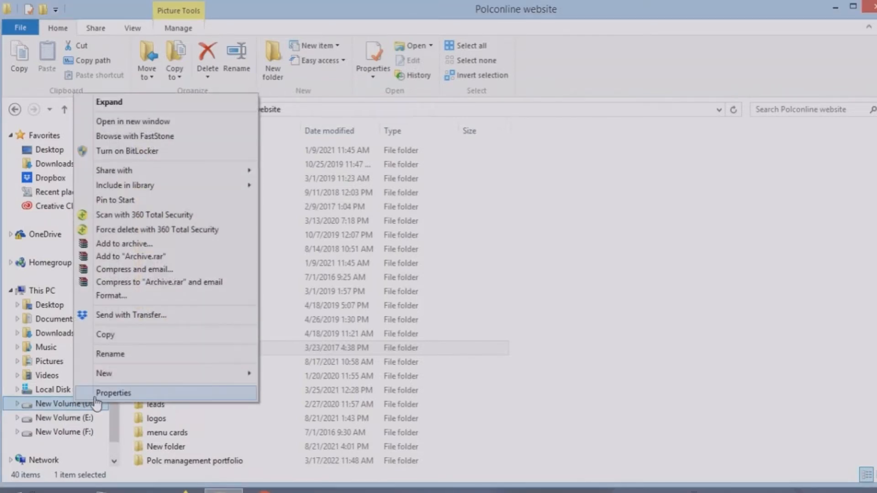
{"action": "left_click", "coordinate": [94, 394]}
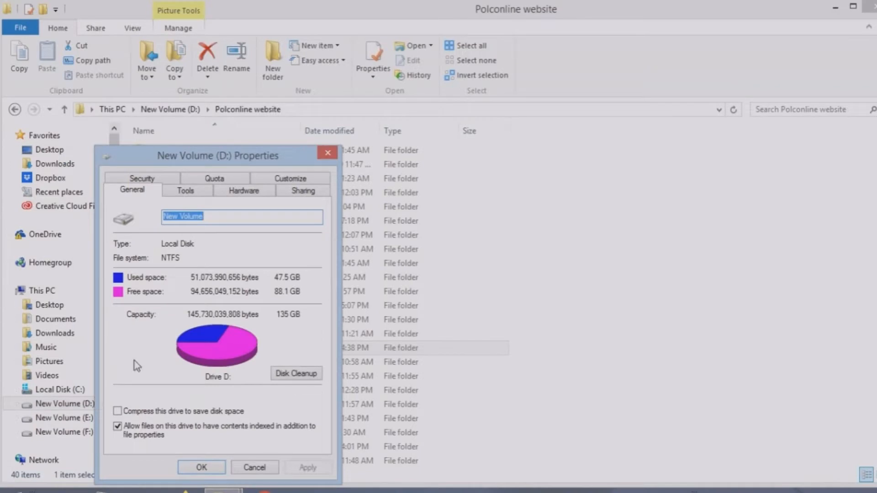
{"action": "left_click", "coordinate": [309, 194]}
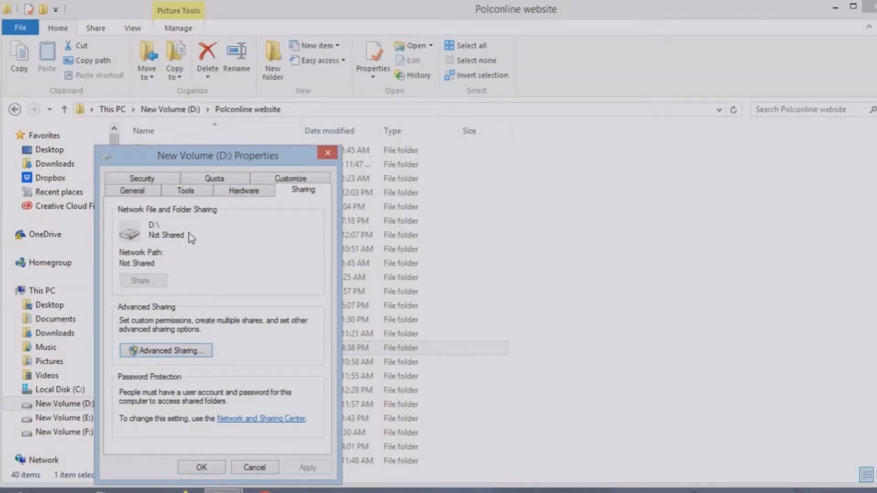
{"action": "left_click", "coordinate": [173, 354]}
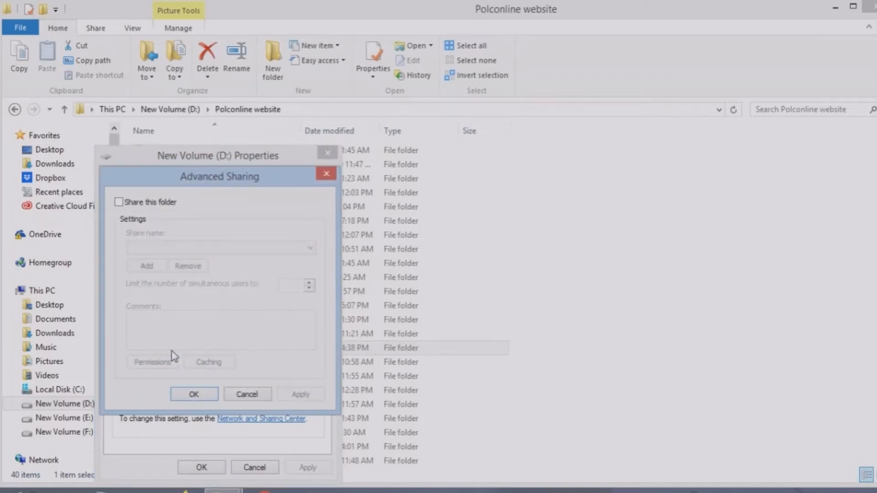
Share drive D as 'D' with Everyone granted Full Control, applying and closing all dialogs.
{"action": "left_click", "coordinate": [119, 203]}
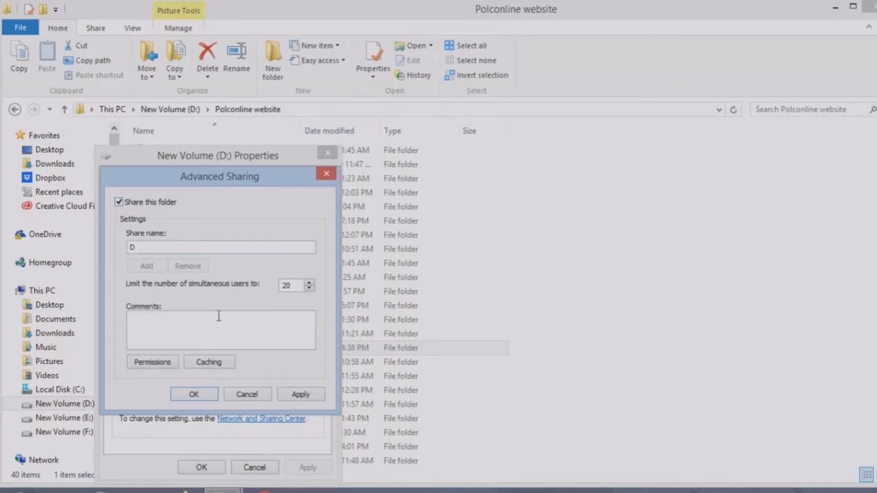
{"action": "left_click", "coordinate": [153, 362]}
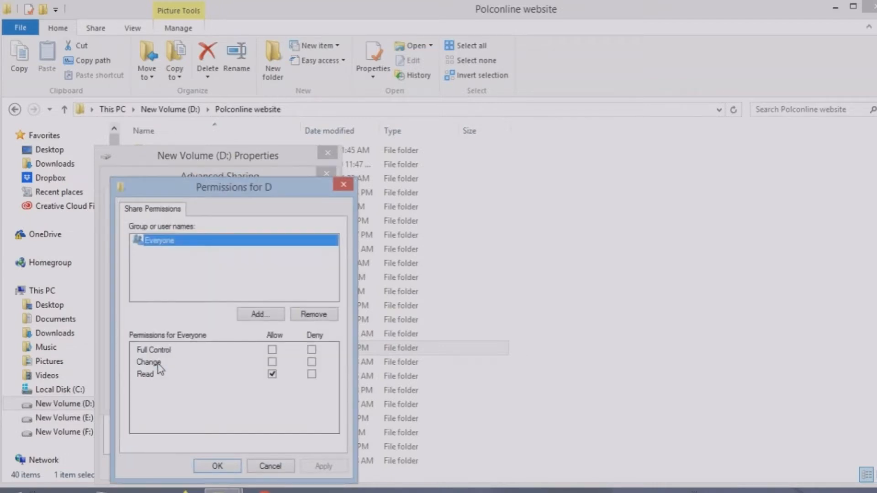
{"action": "left_click", "coordinate": [273, 350]}
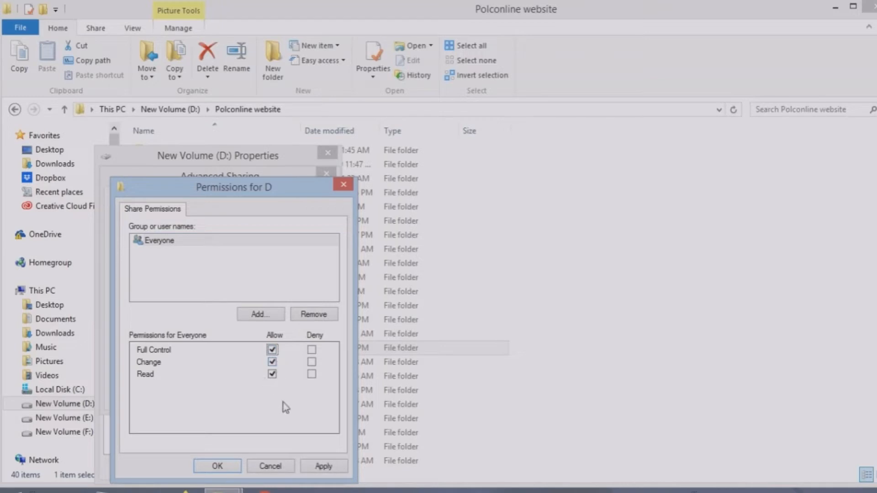
{"action": "left_click", "coordinate": [336, 466]}
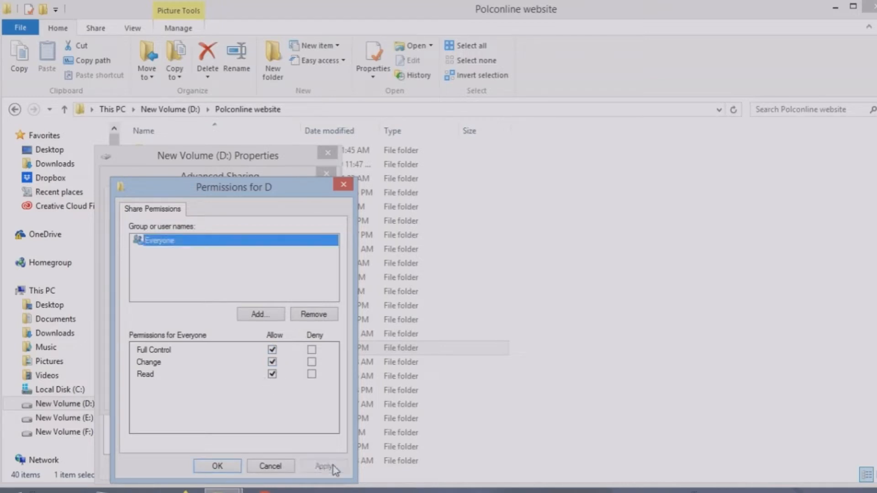
{"action": "left_click", "coordinate": [227, 466]}
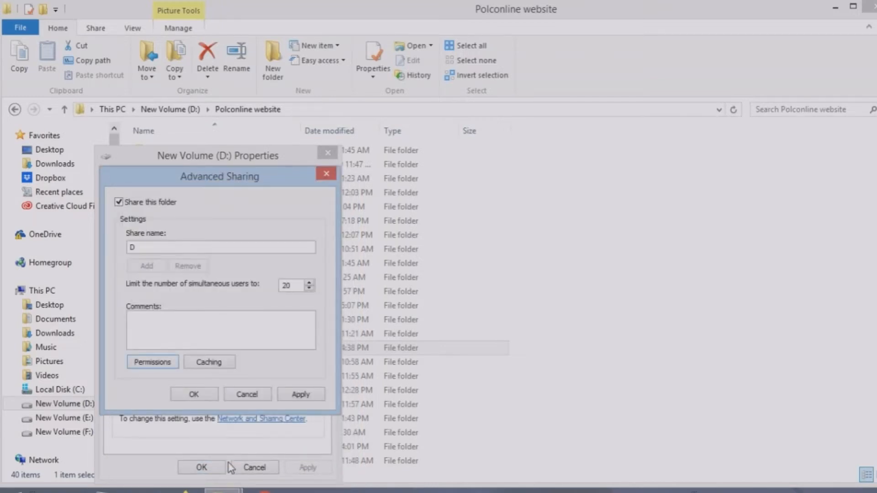
{"action": "left_click", "coordinate": [300, 395]}
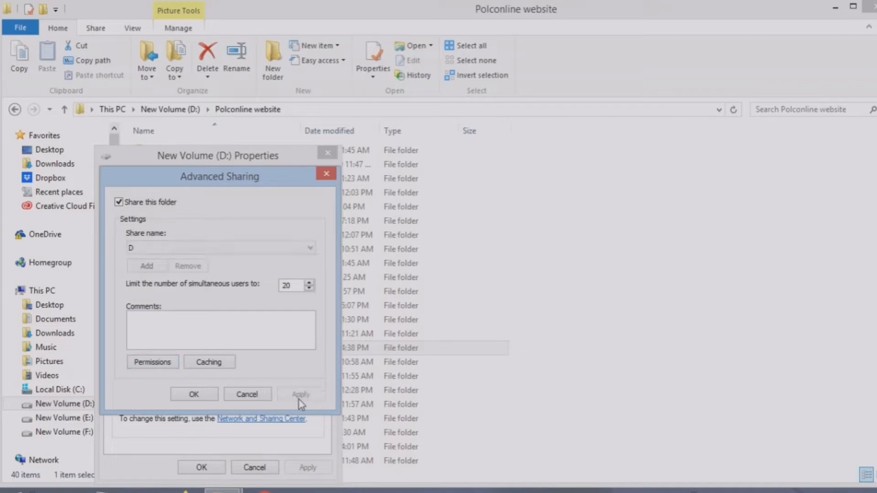
{"action": "left_click", "coordinate": [194, 396]}
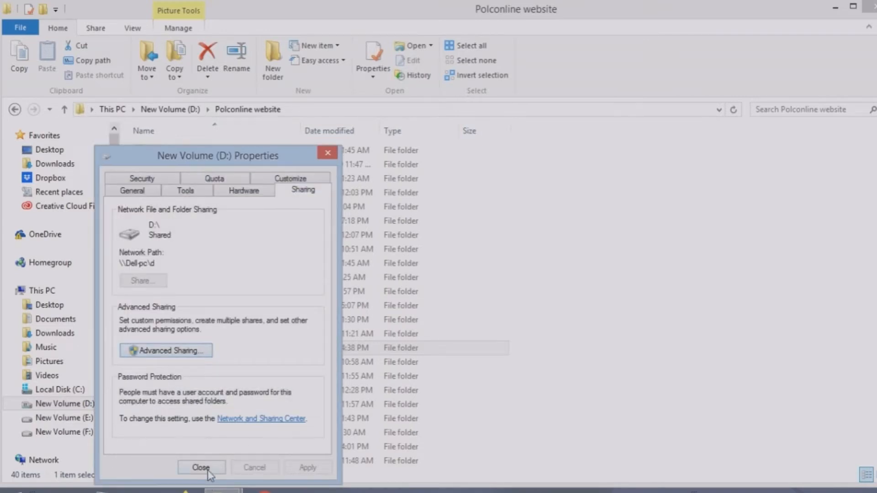
{"action": "left_click", "coordinate": [200, 467]}
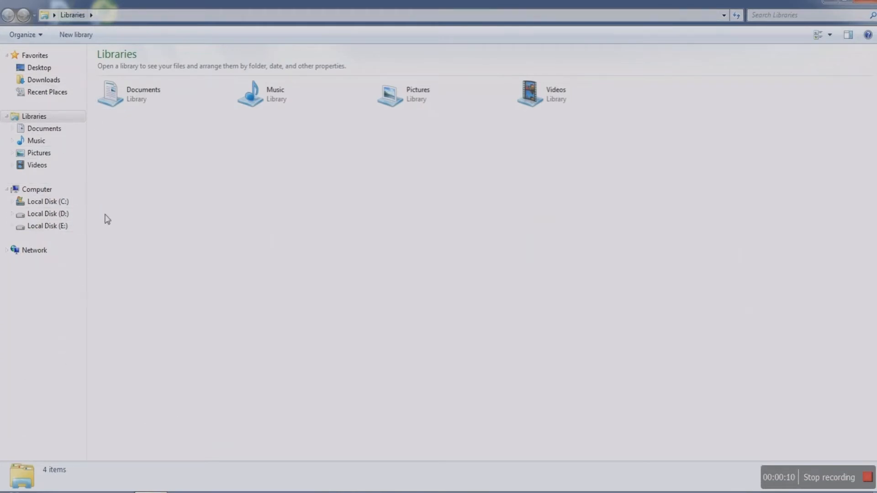
Browse Network and open DELL-PC, which brings up its credentials prompt.
{"action": "left_click", "coordinate": [35, 256]}
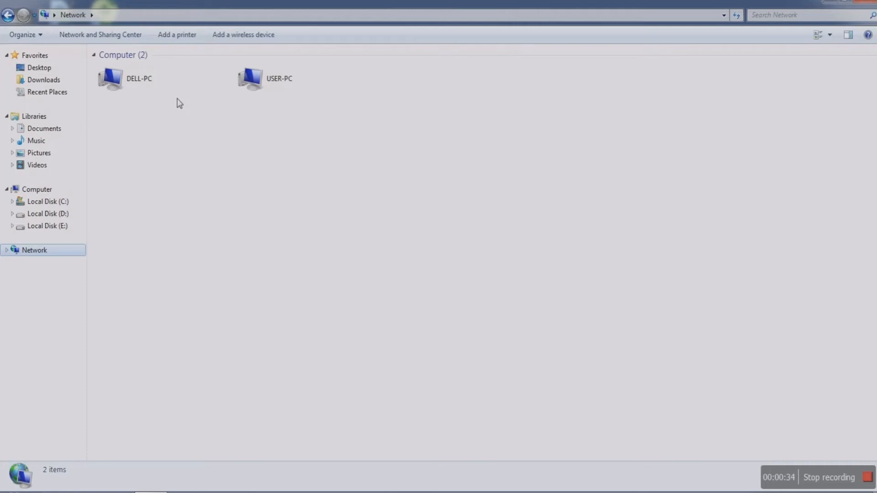
{"action": "left_click", "coordinate": [344, 171]}
{"action": "double_click", "coordinate": [146, 87]}
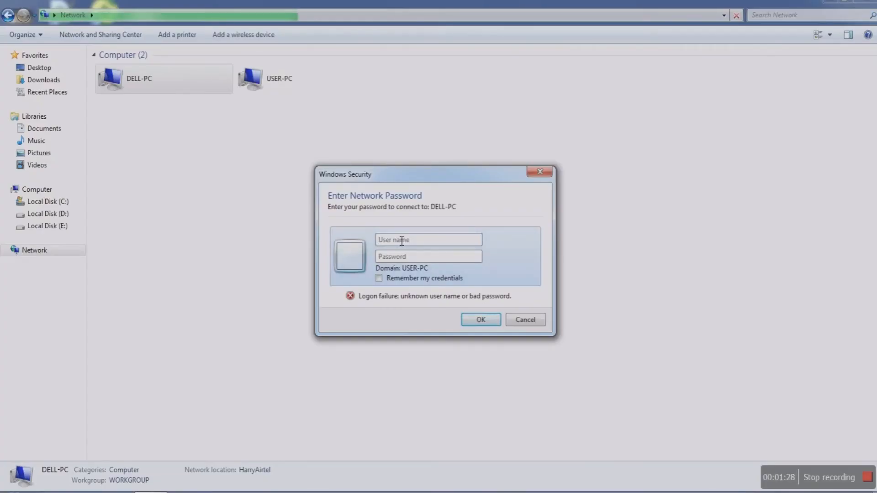
Sign in to DELL-PC with the network user name and password to see shares d and Users.
{"action": "left_click", "coordinate": [184, 228]}
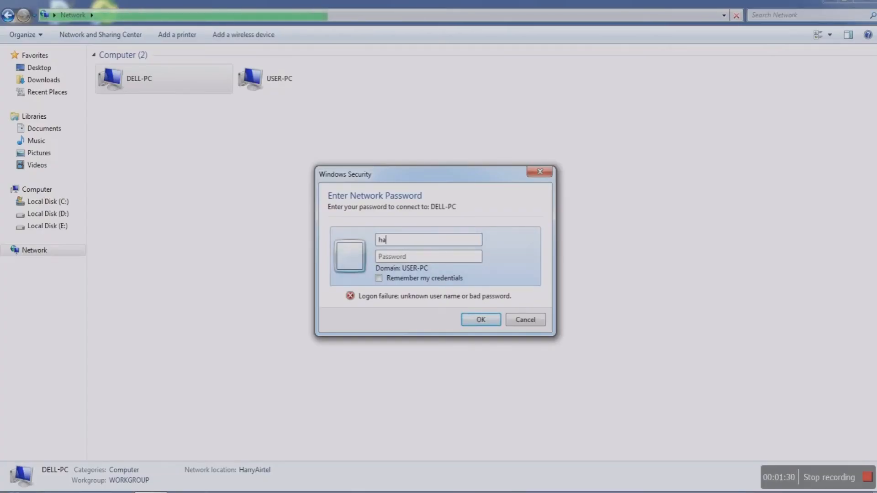
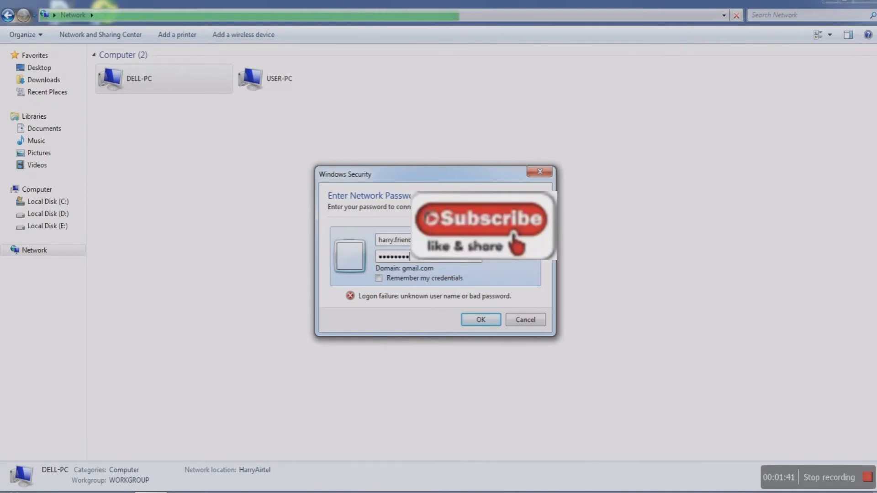
{"action": "type", "text": "•••"}
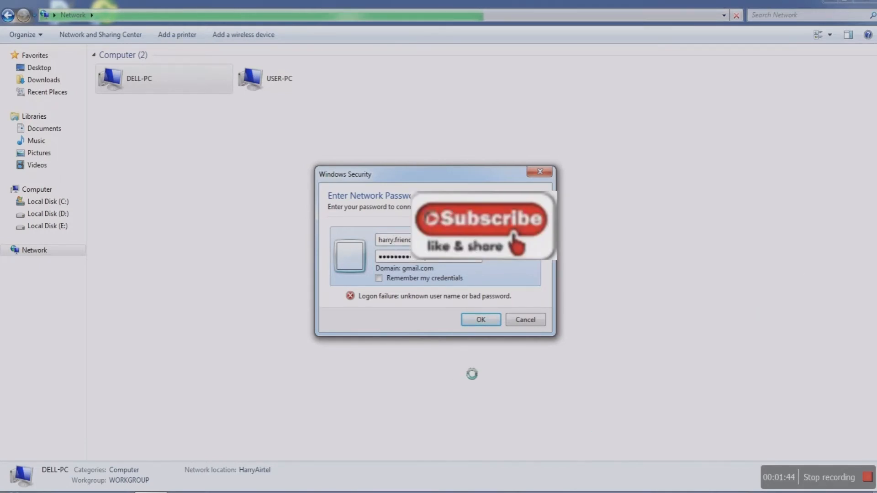
{"action": "left_click", "coordinate": [481, 320]}
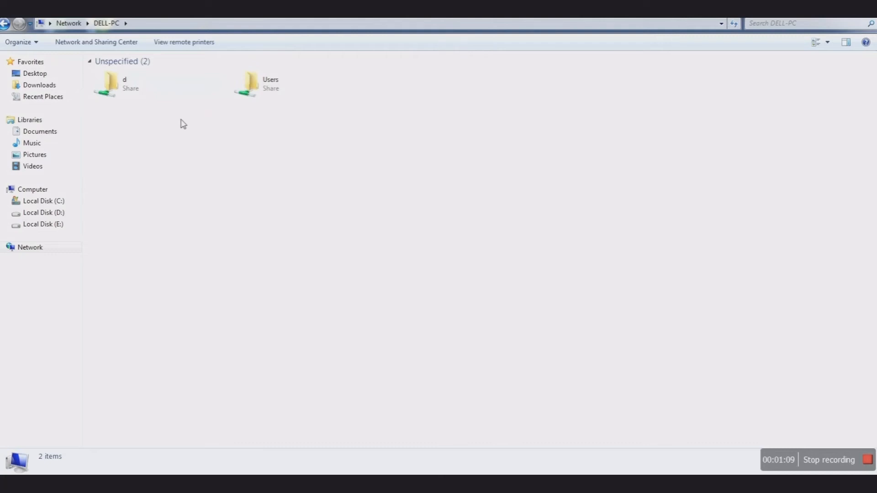
Copy 'Thanks letter to client' from DELL-PC's shared d folder.
{"action": "double_click", "coordinate": [149, 90]}
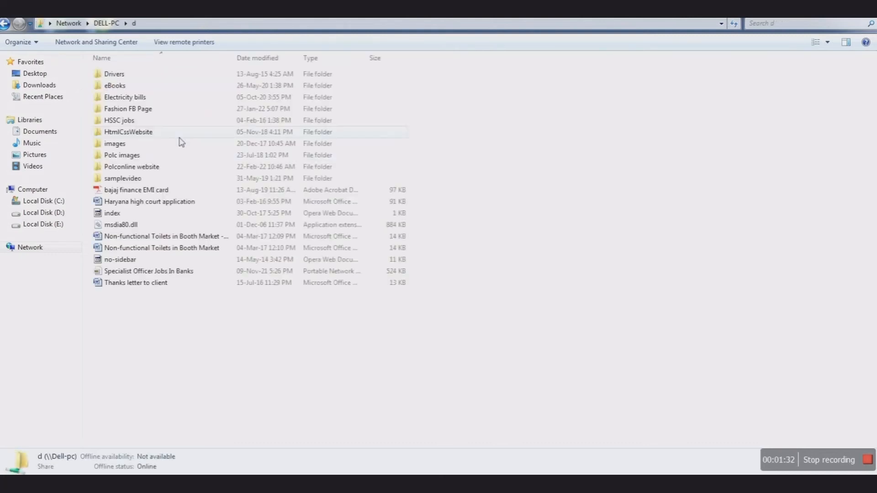
{"action": "double_click", "coordinate": [142, 285]}
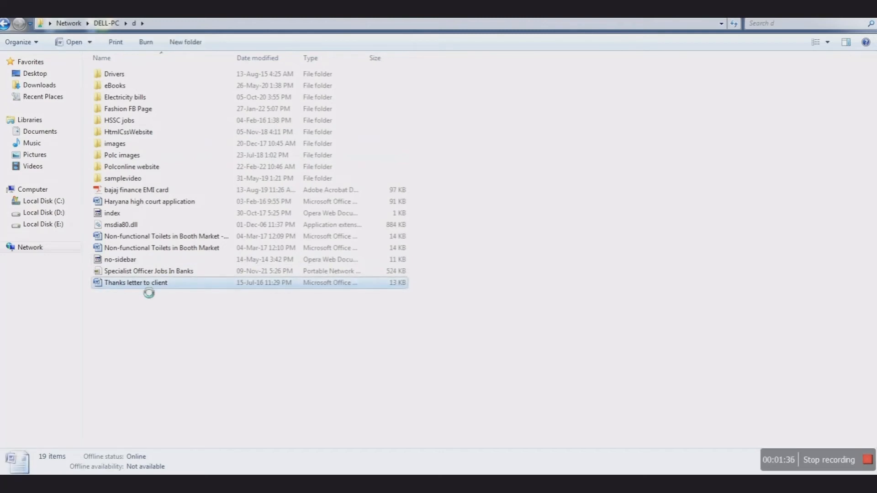
{"action": "right_click", "coordinate": [146, 288]}
{"action": "left_click", "coordinate": [183, 221]}
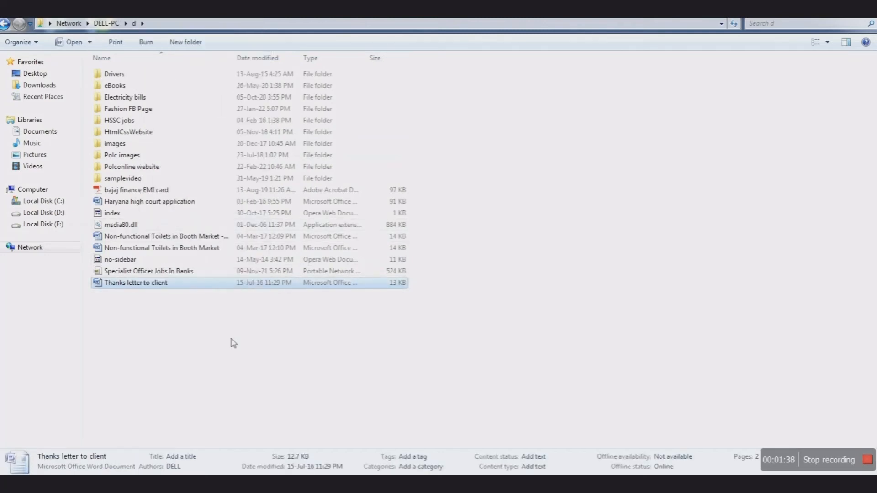
Paste the letter into this PC's Local Disk (D:).
{"action": "left_click", "coordinate": [58, 214]}
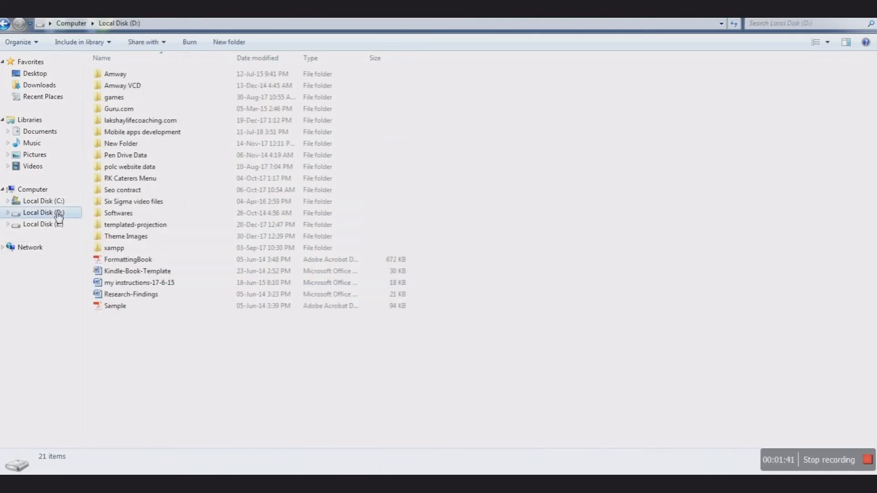
{"action": "right_click", "coordinate": [212, 360]}
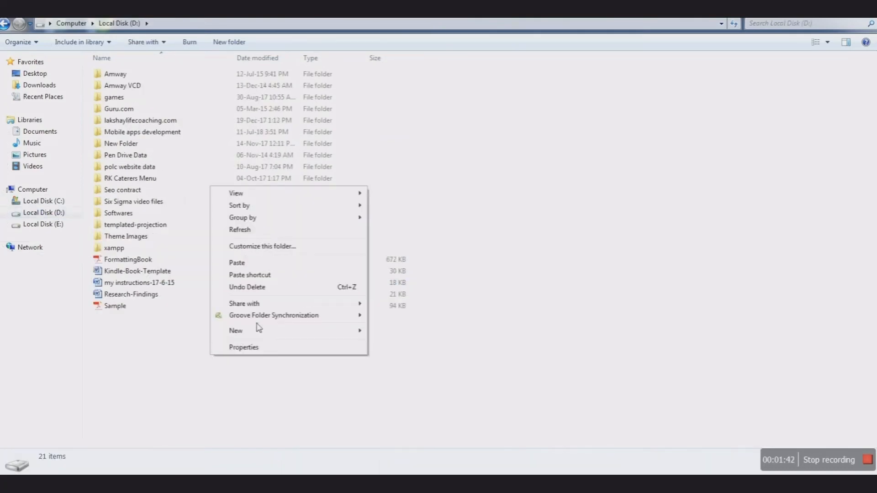
{"action": "left_click", "coordinate": [249, 264]}
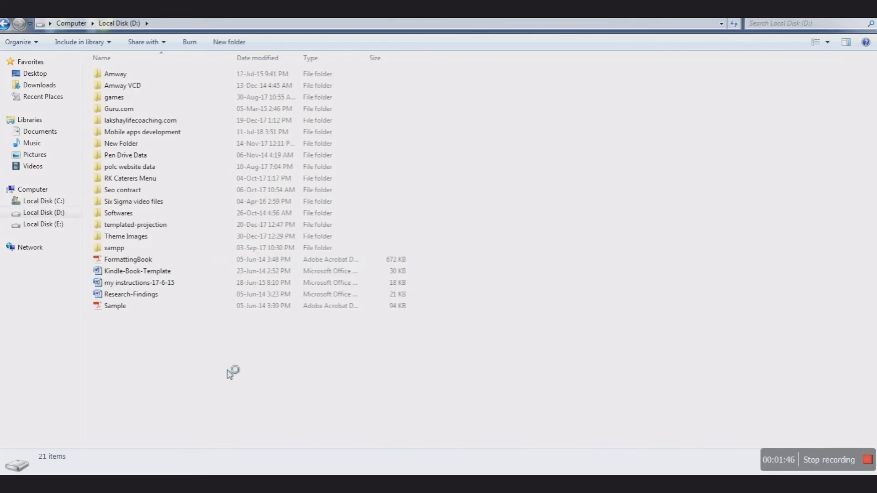